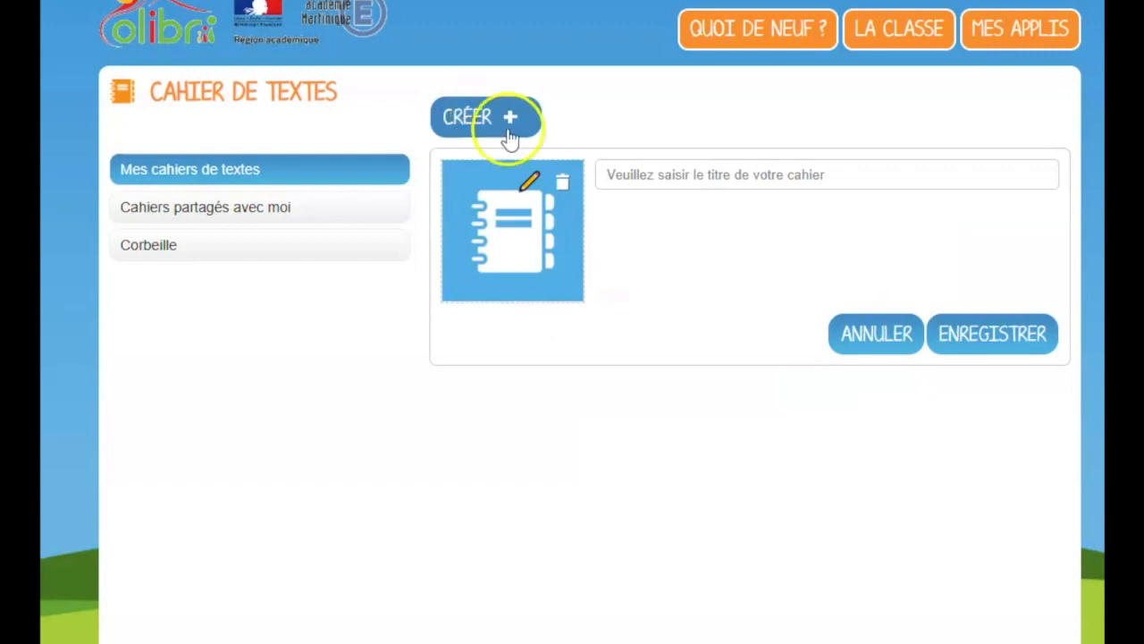
# Title the new notebook "Classe de CM1", use the comptine_3 image as its cover, and save it.
pyautogui.click(662, 182)
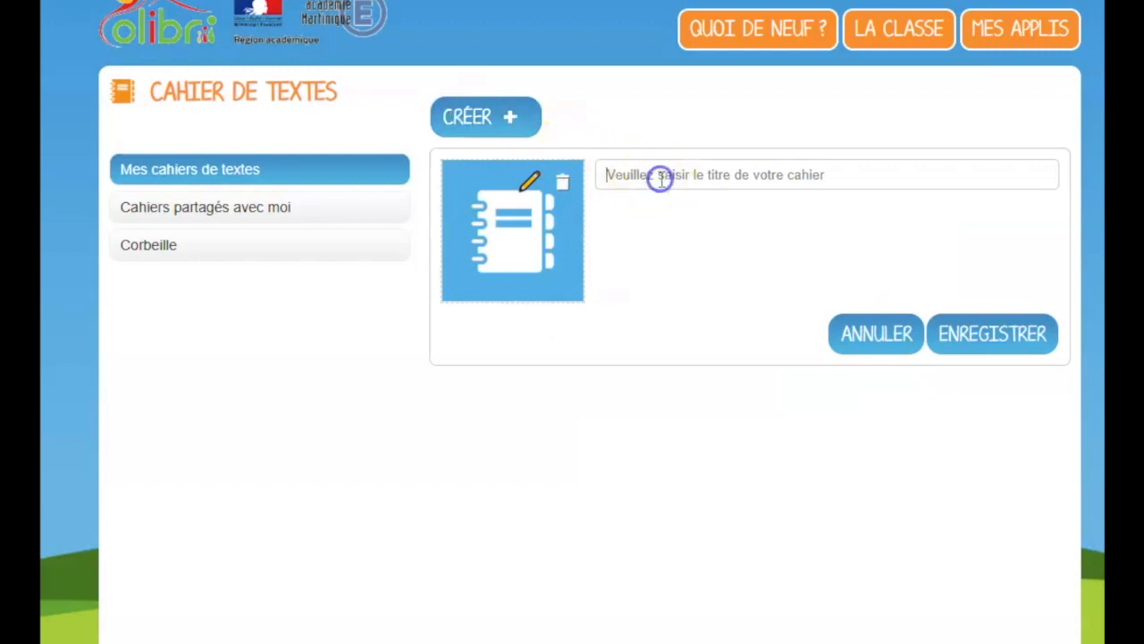
pyautogui.write('Classe de CM1')
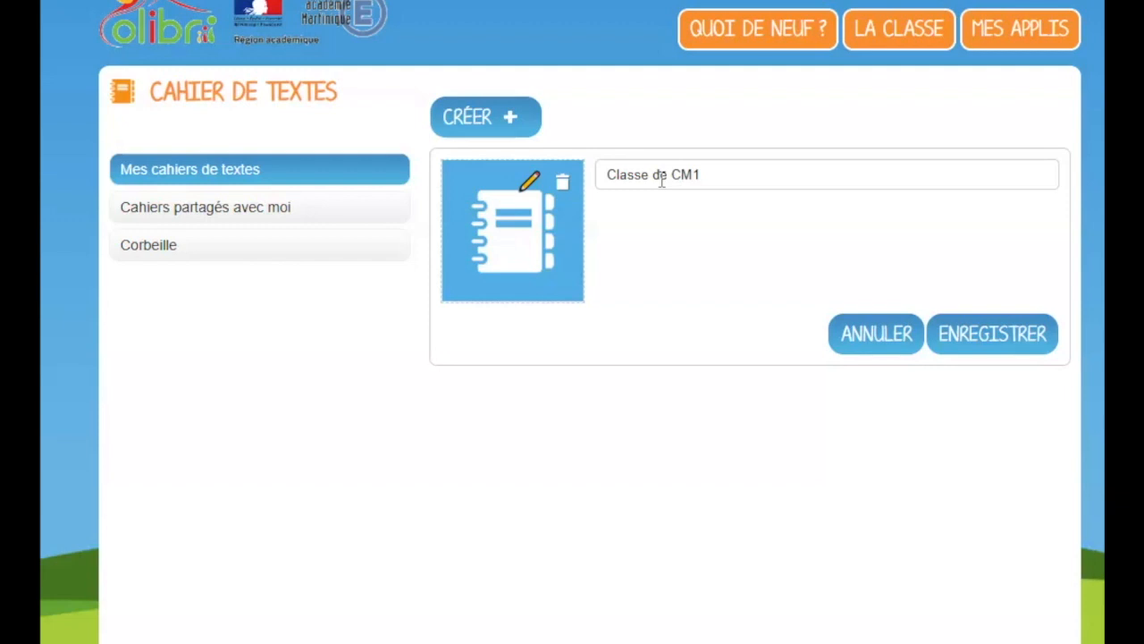
pyautogui.click(529, 195)
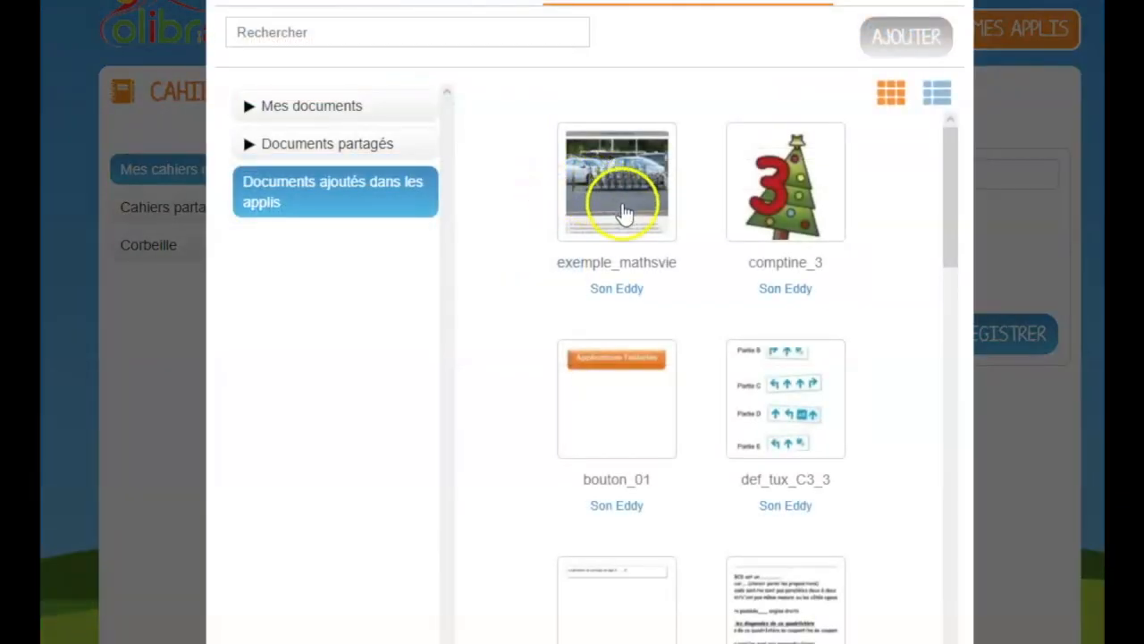
pyautogui.click(776, 219)
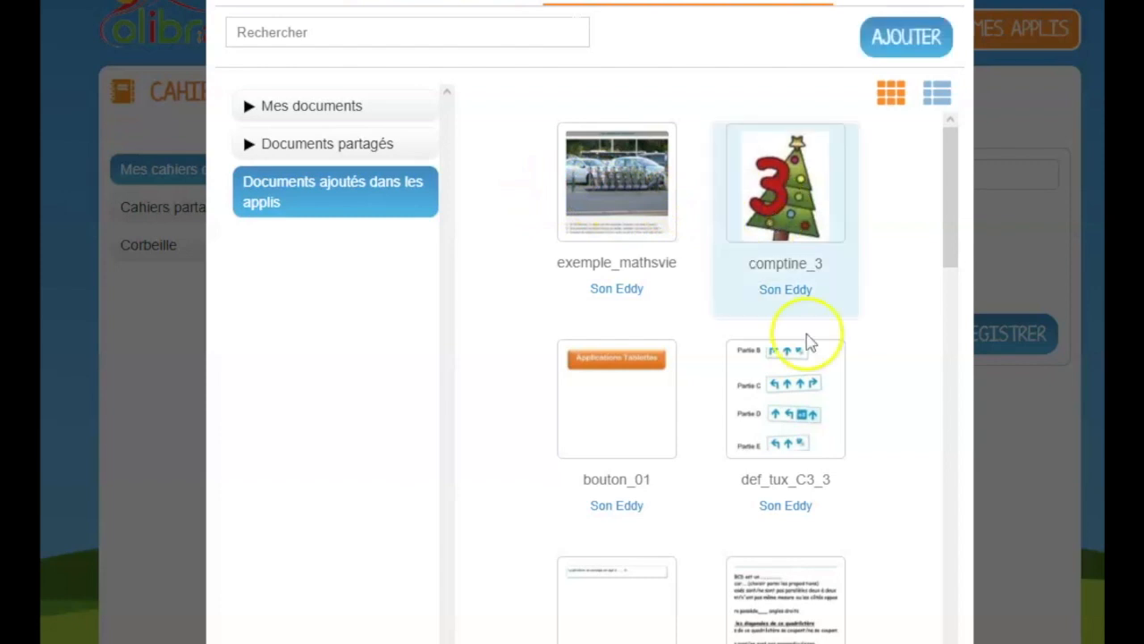
pyautogui.click(884, 56)
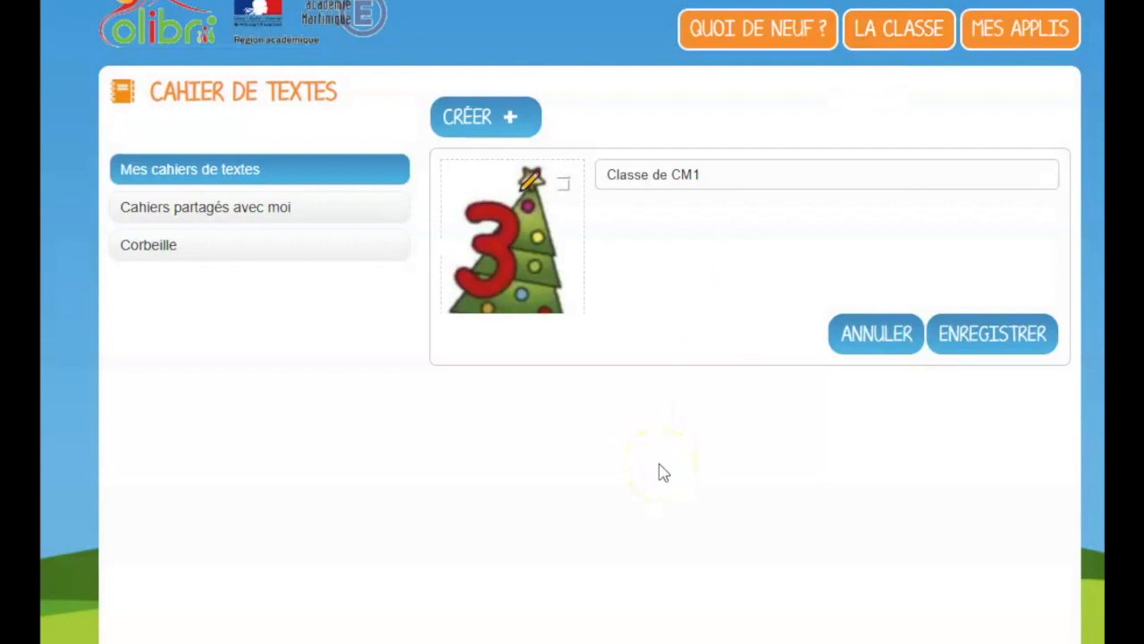
pyautogui.click(987, 335)
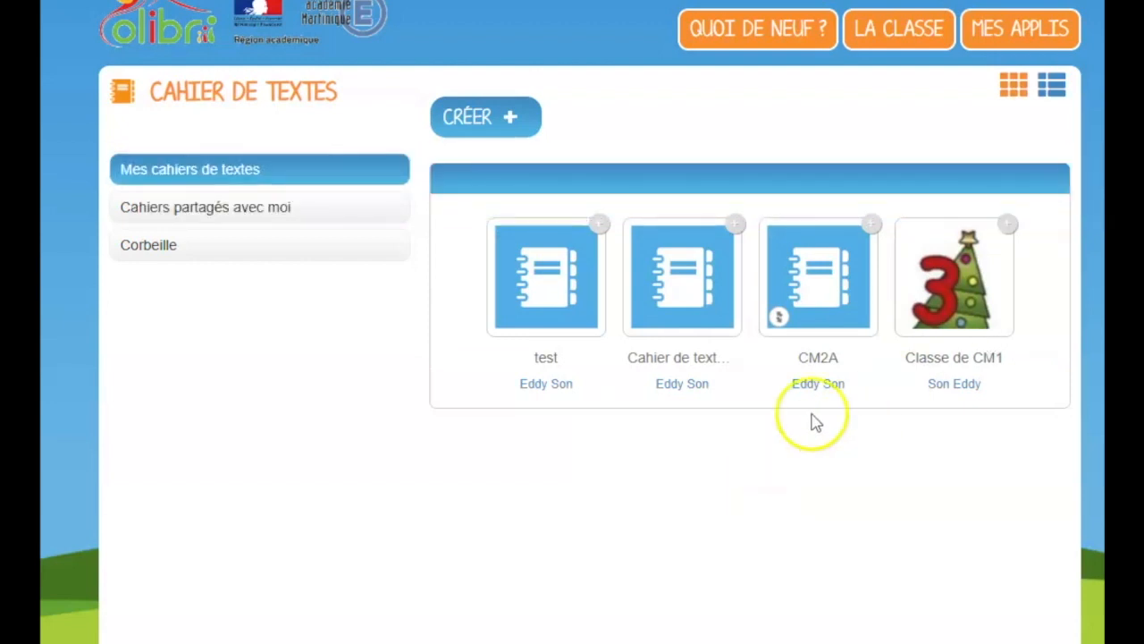
# Open the Classe de CM1 notebook and go to its page for Tuesday 10 March 2020.
pyautogui.click(955, 297)
pyautogui.click(953, 284)
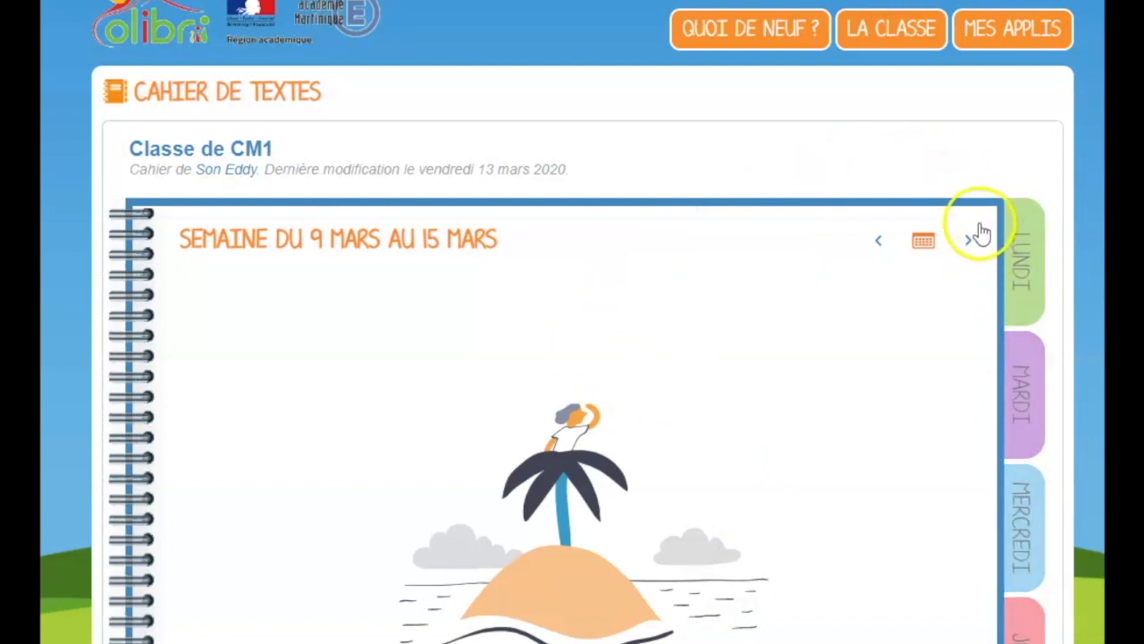
pyautogui.click(928, 244)
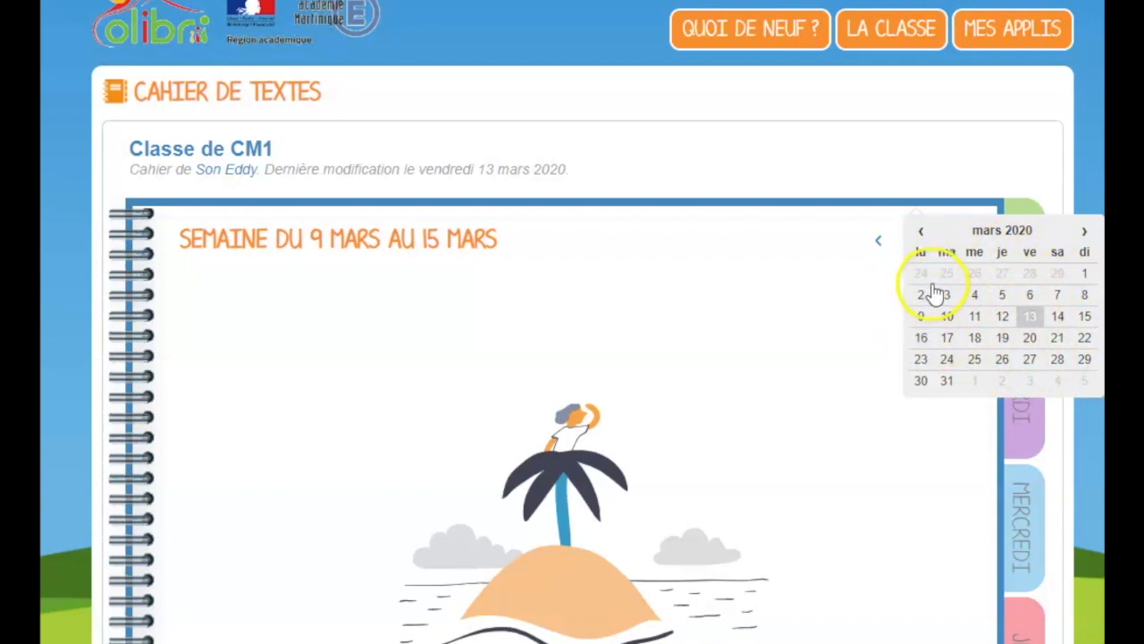
pyautogui.click(807, 315)
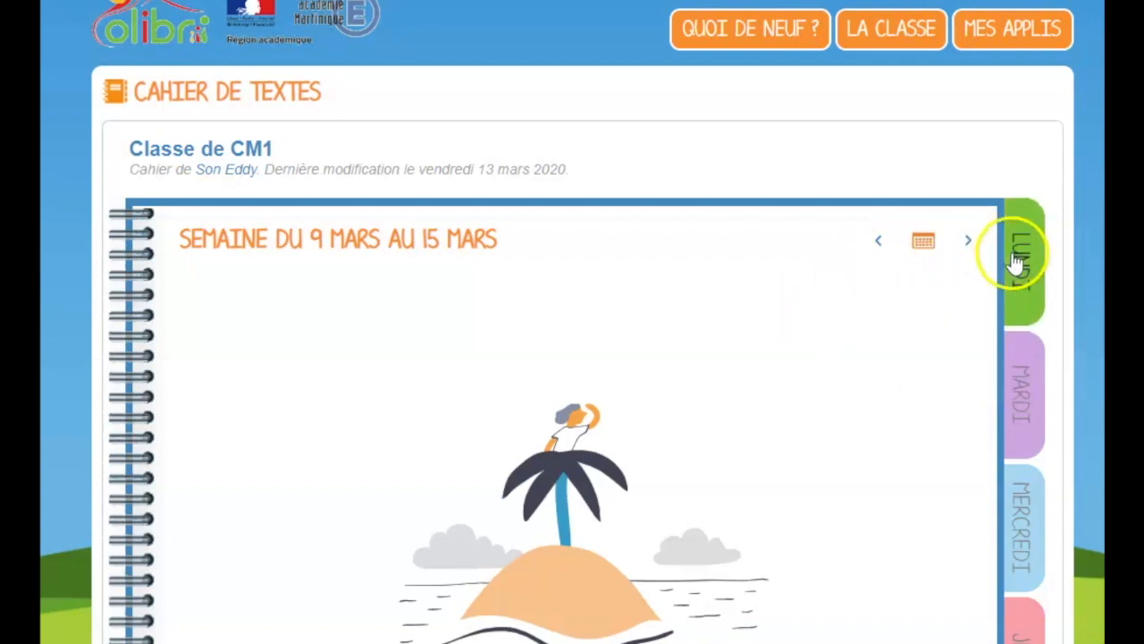
pyautogui.click(1021, 393)
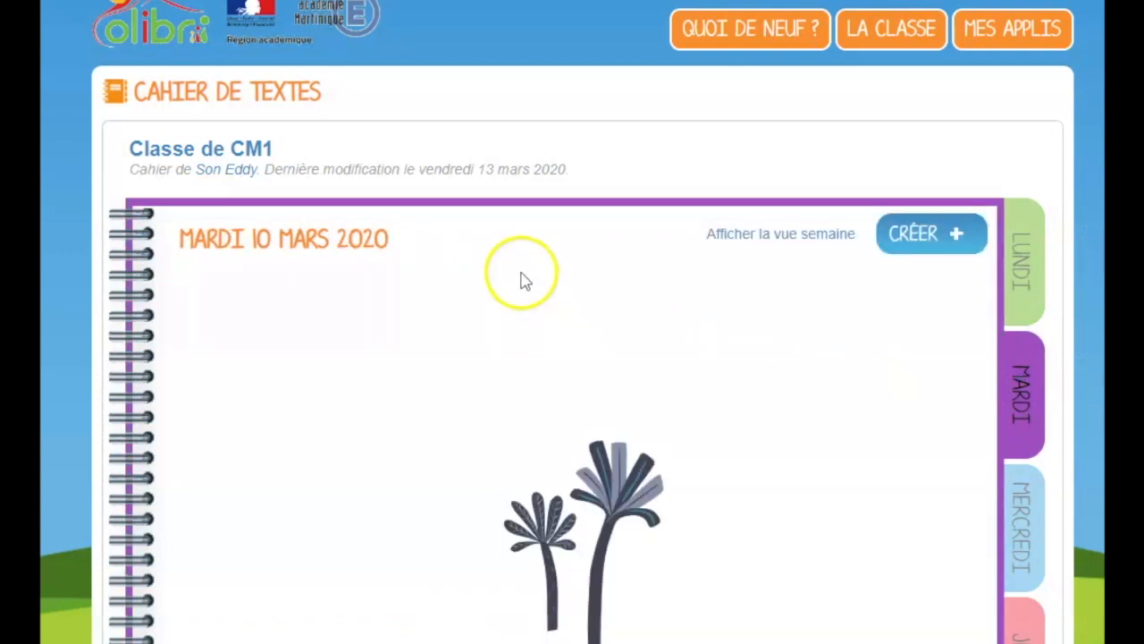
# Create a new entry on the Tuesday page with the subject "Français".
pyautogui.click(916, 240)
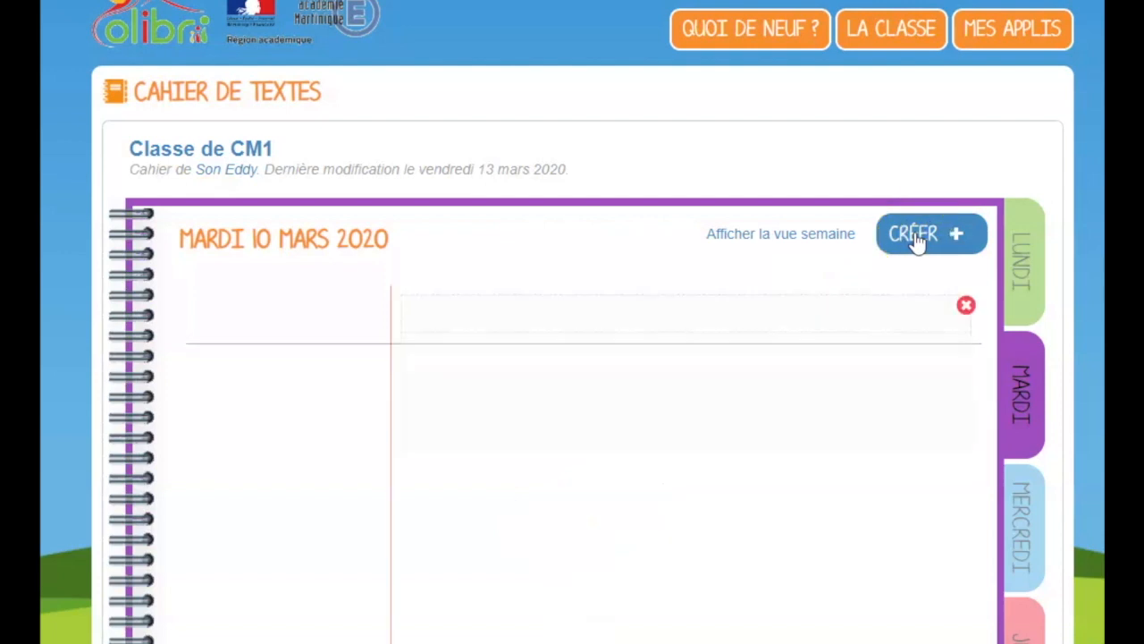
pyautogui.click(251, 312)
pyautogui.write('Fr')
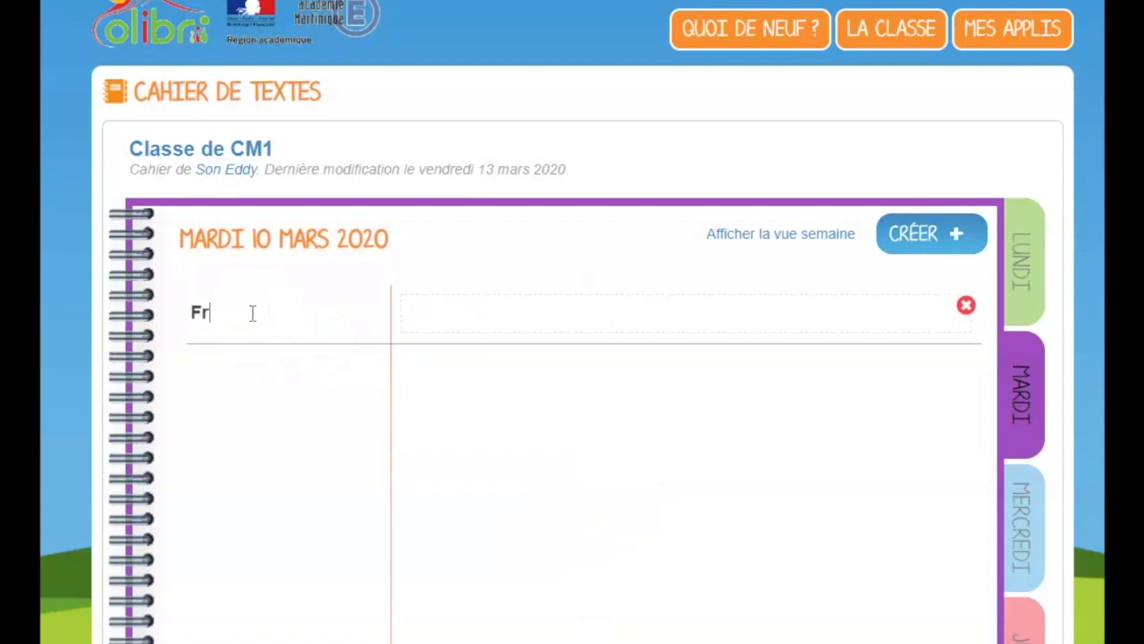
pyautogui.write('ançais')
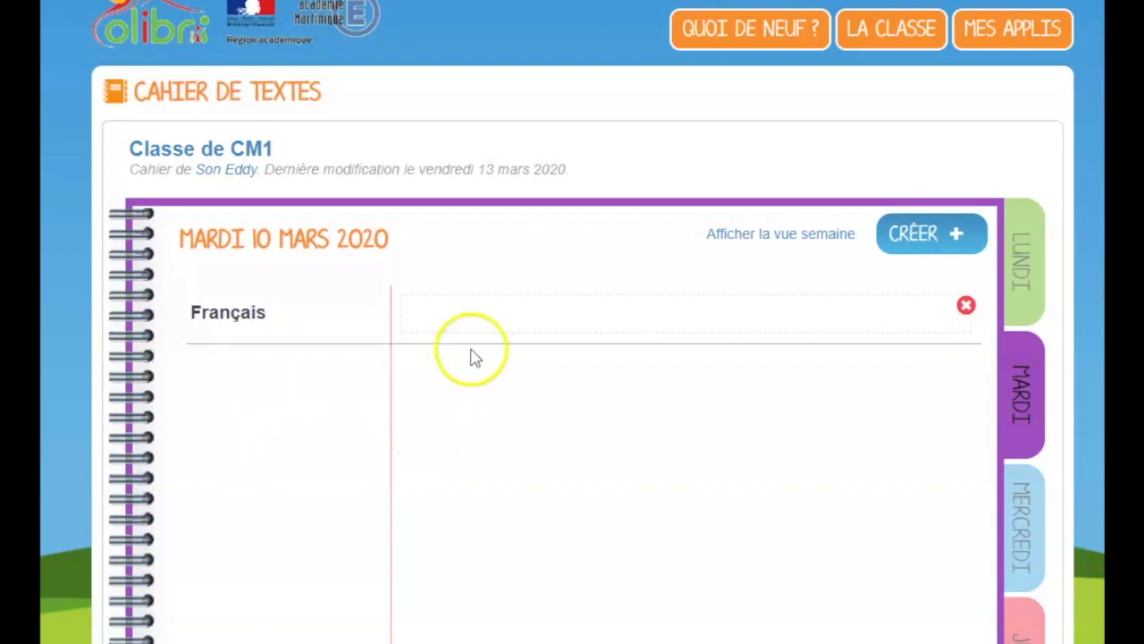
# Write "Lire le texte de lecture et répondre aux questions." as the content of the Français entry.
pyautogui.click(488, 313)
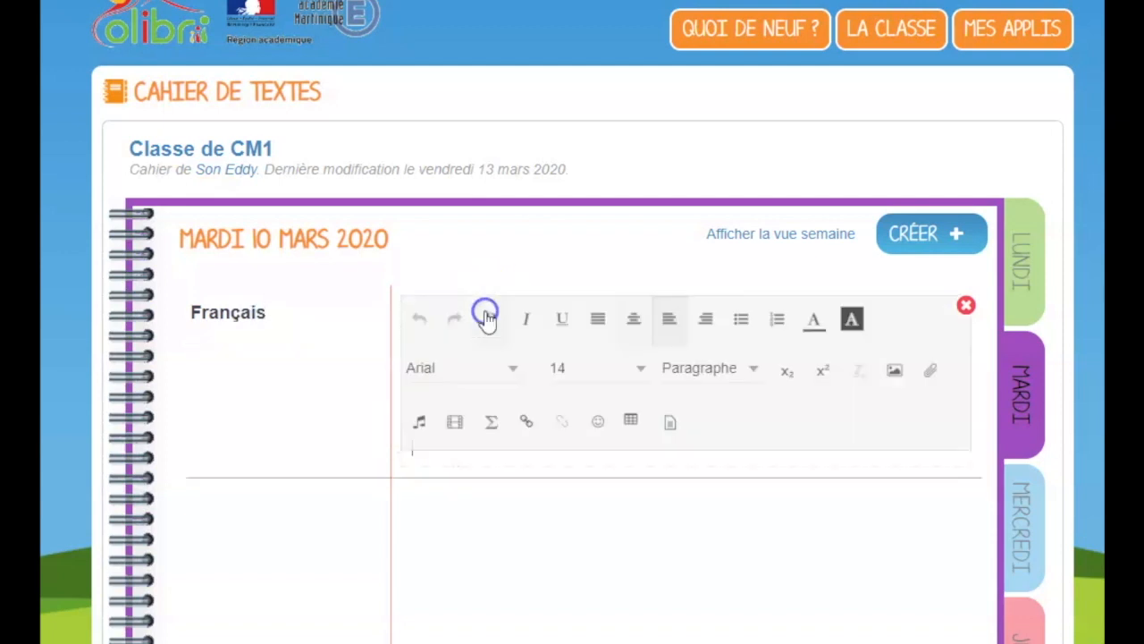
pyautogui.click(465, 468)
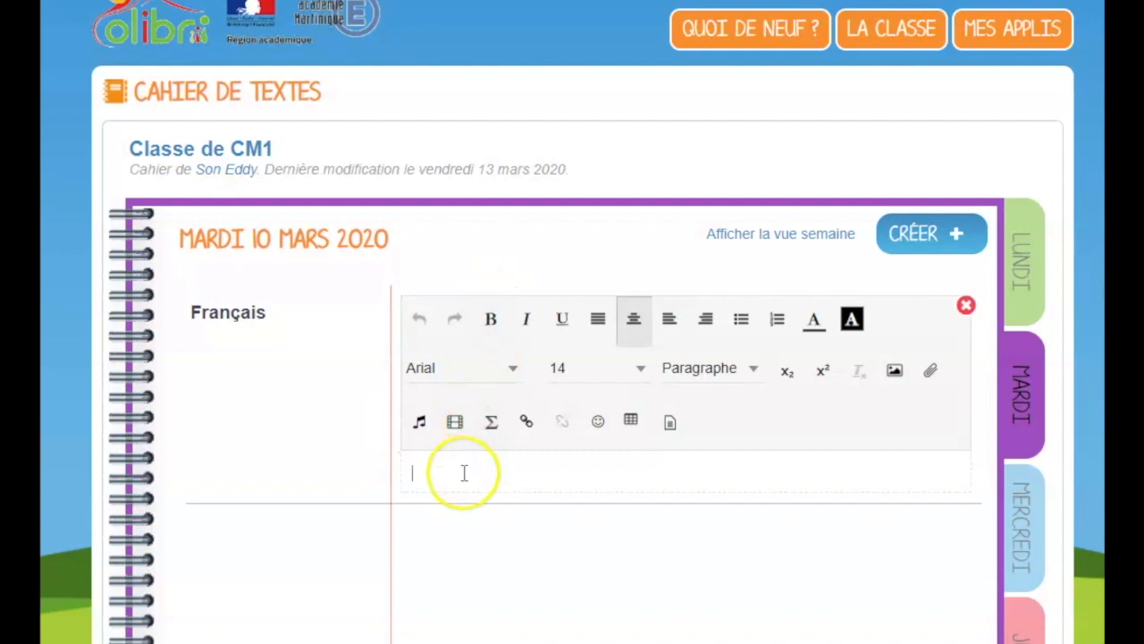
pyautogui.write('Lire le texte de lecture et répondre aux questions.')
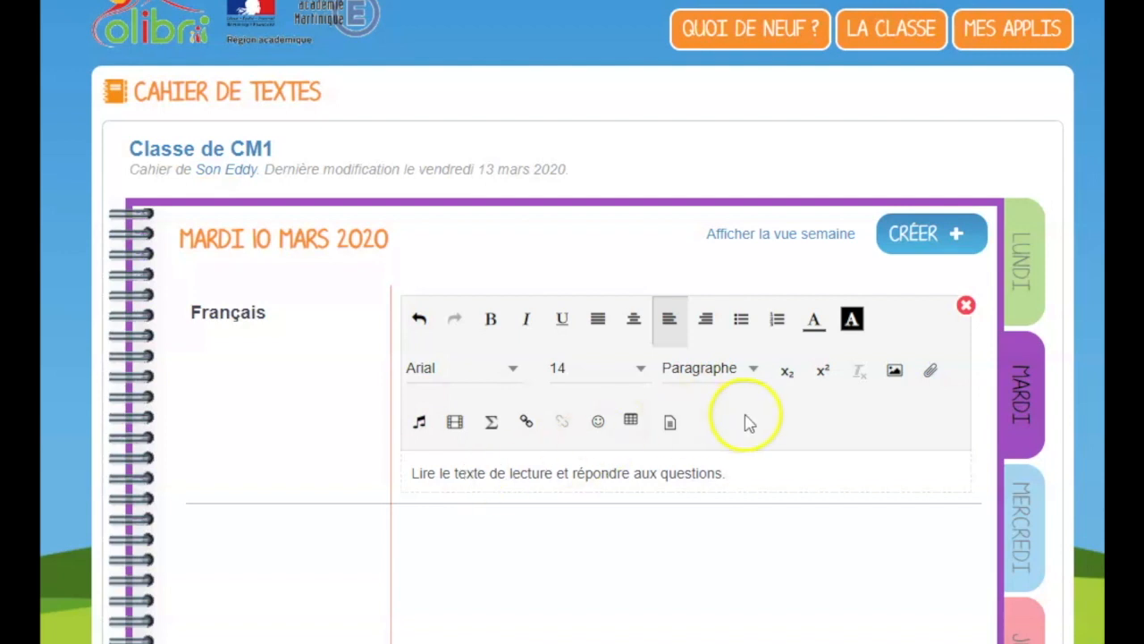
# Attach the text-def-geoboard document below the Français instruction and leave the entry's text editor.
pyautogui.press('Return')
pyautogui.click(930, 369)
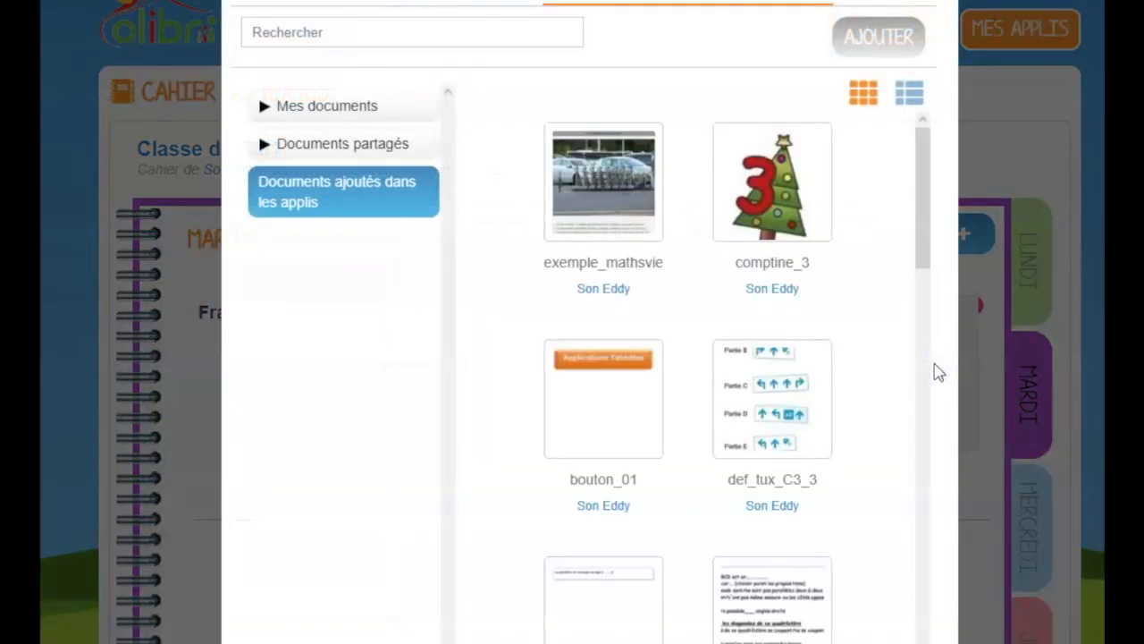
pyautogui.scroll(-2, 684, 634)
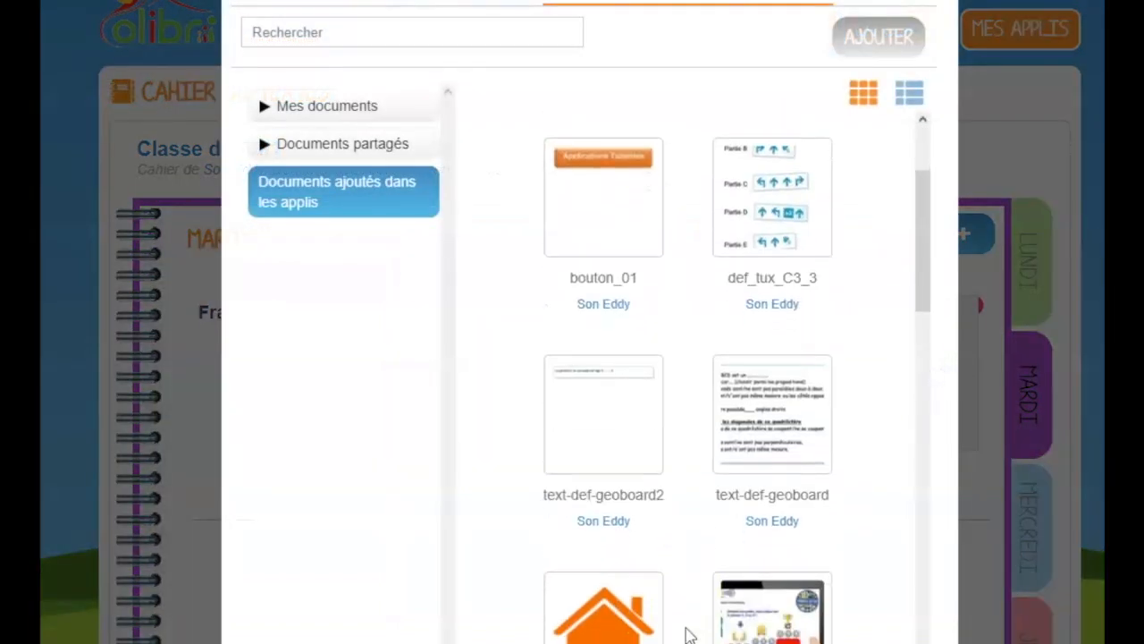
pyautogui.scroll(-3, 688, 633)
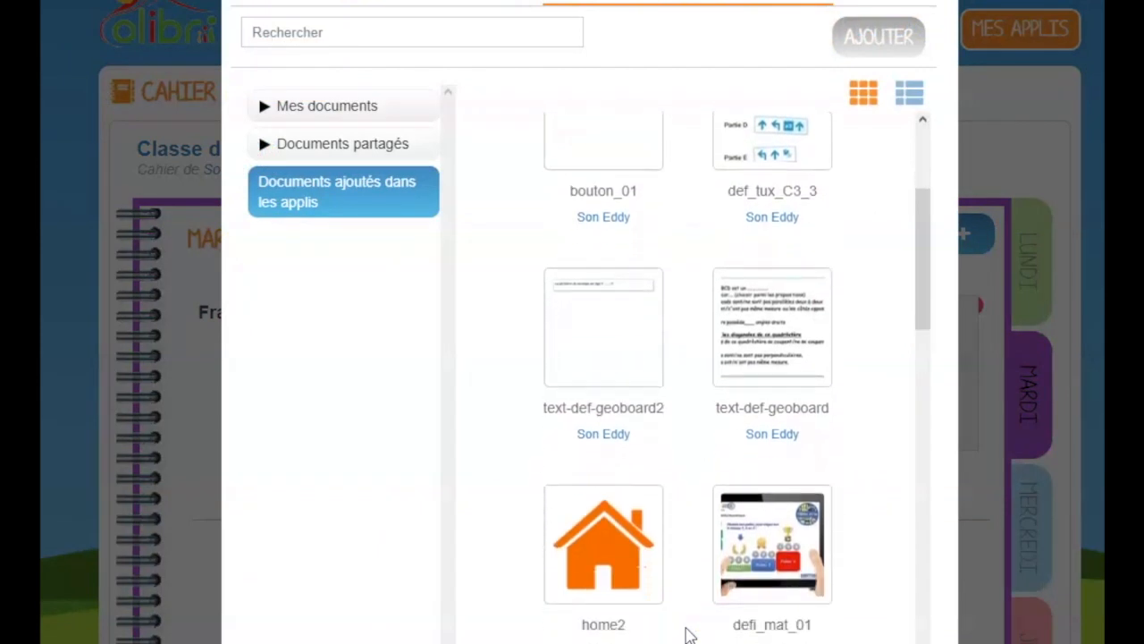
pyautogui.scroll(-4, 688, 633)
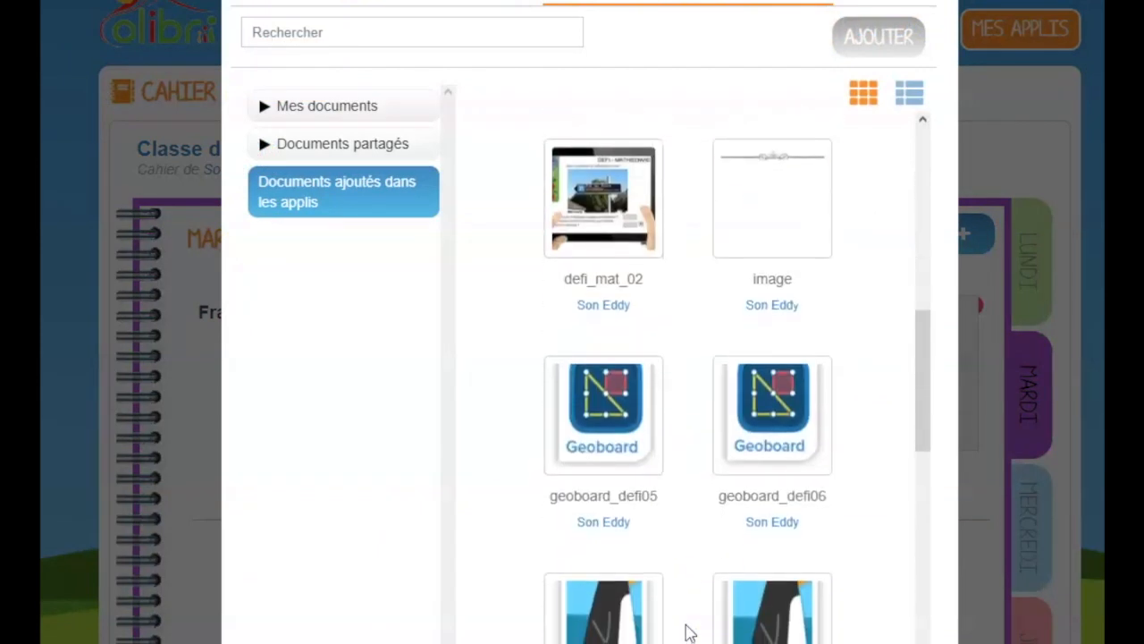
pyautogui.scroll(-10, 688, 634)
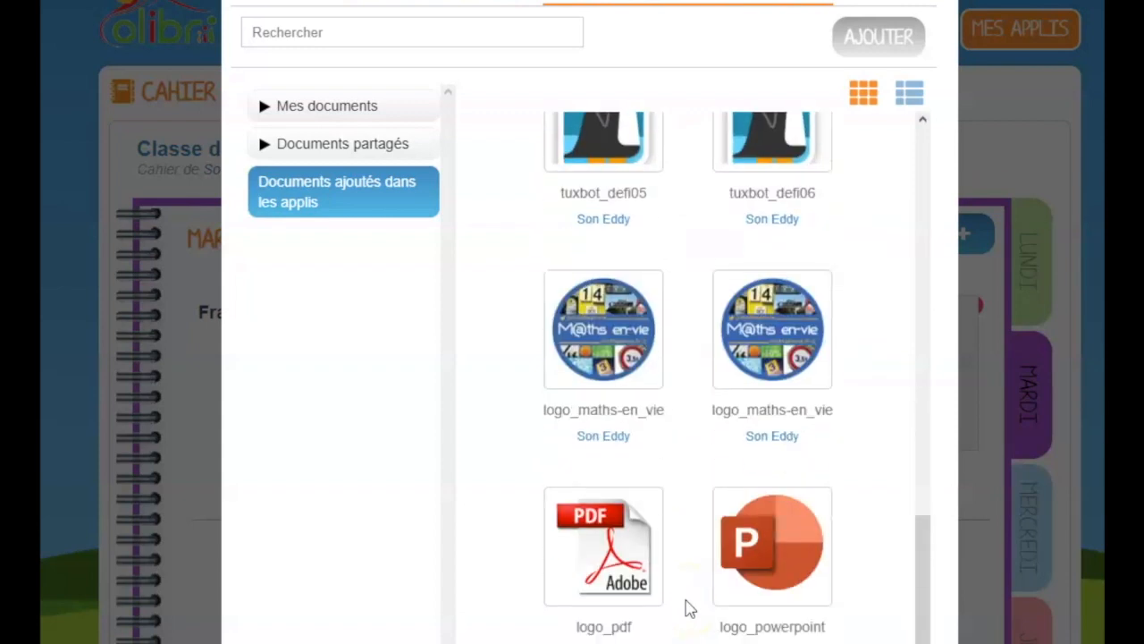
pyautogui.scroll(-5, 689, 608)
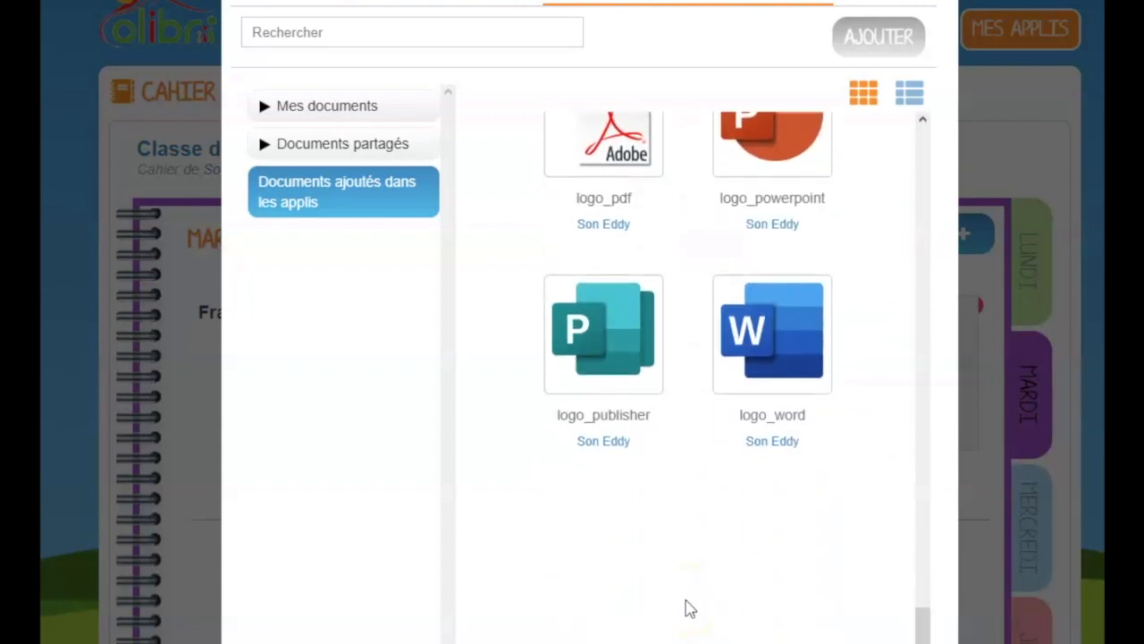
pyautogui.scroll(20, 688, 607)
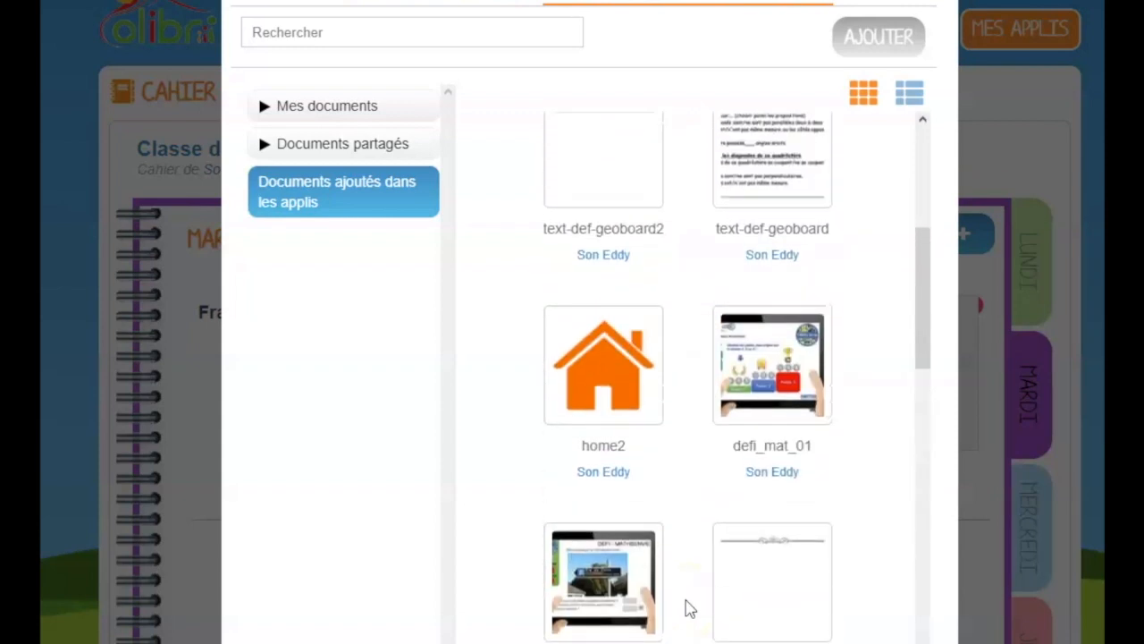
pyautogui.scroll(1, 686, 608)
pyautogui.click(798, 433)
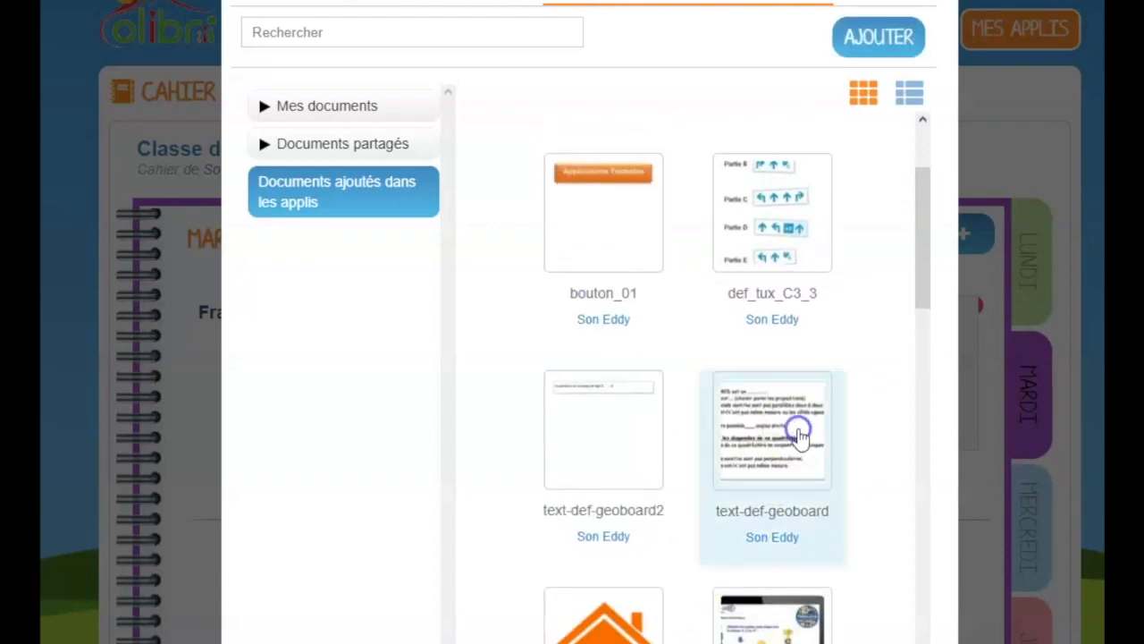
pyautogui.click(907, 45)
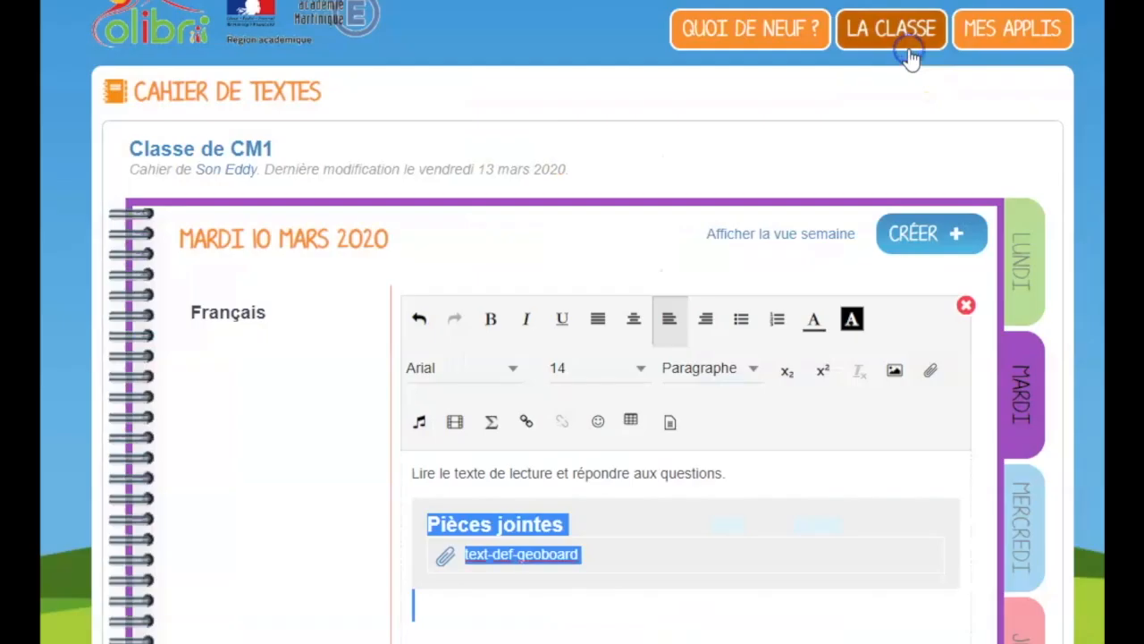
pyautogui.click(675, 613)
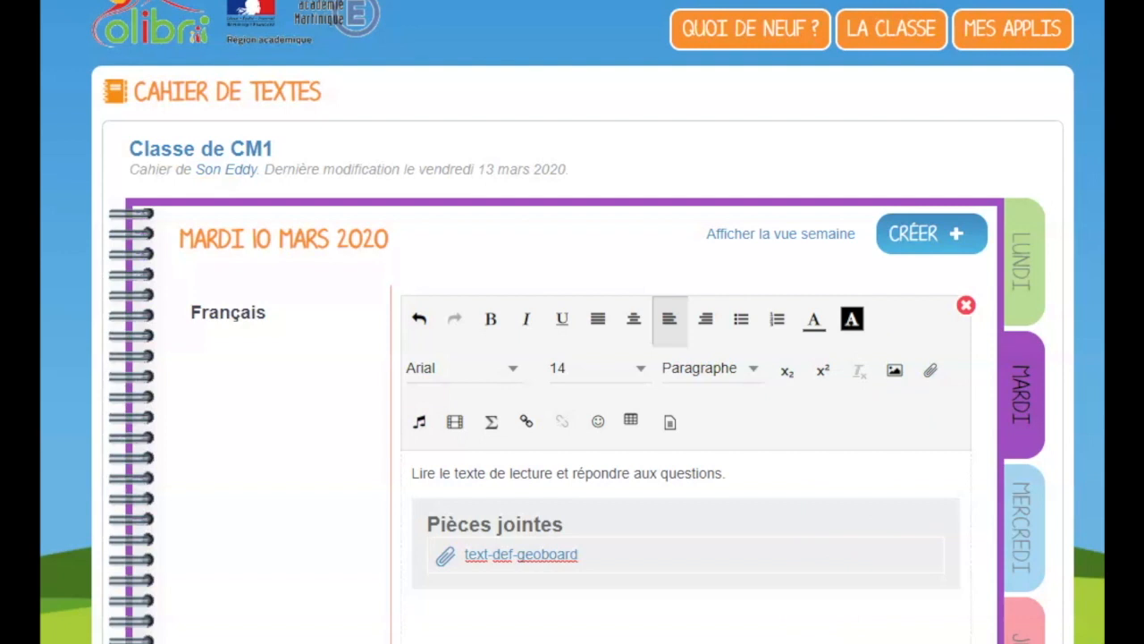
pyautogui.click(858, 635)
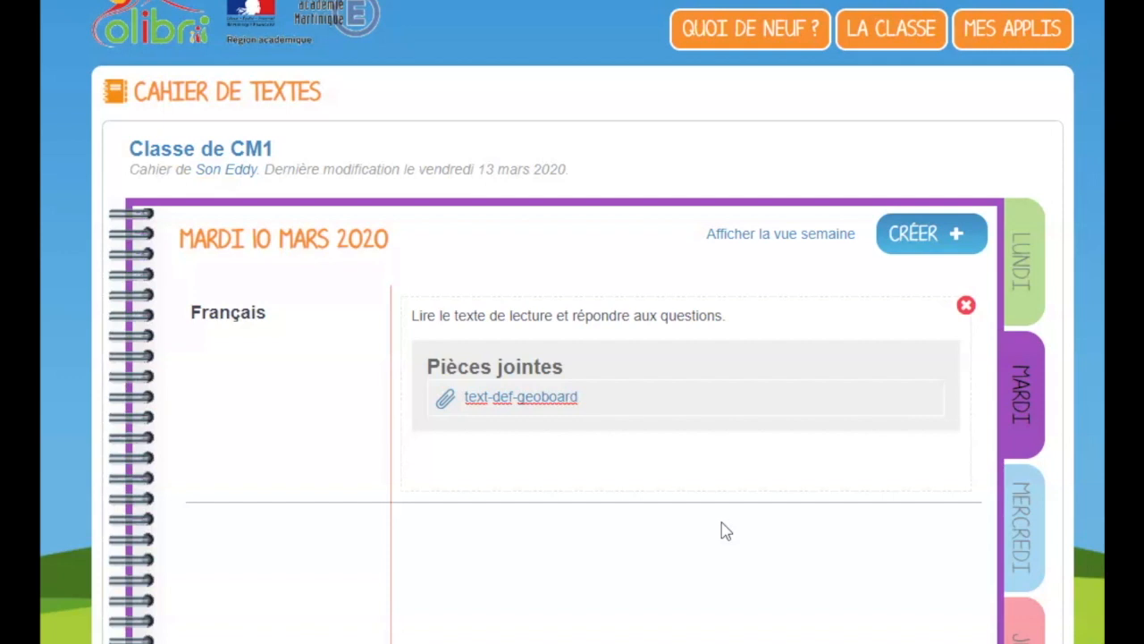
# Return to the notebook list and open the sharing settings of the Classe de CM1 notebook.
pyautogui.scroll(-2, 724, 529)
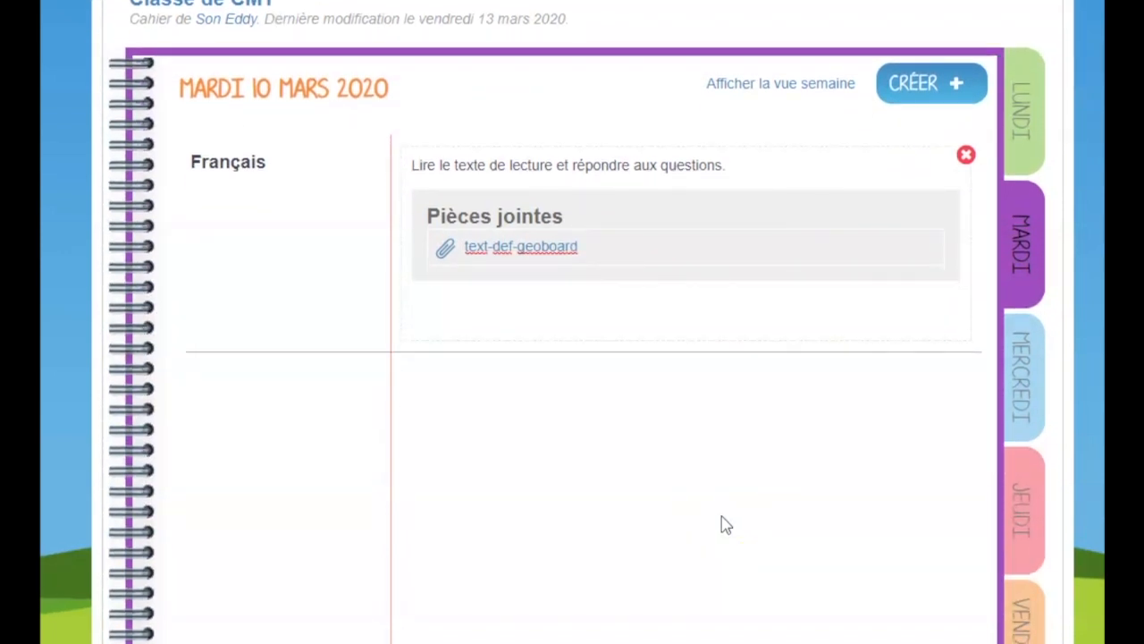
pyautogui.scroll(2, 724, 525)
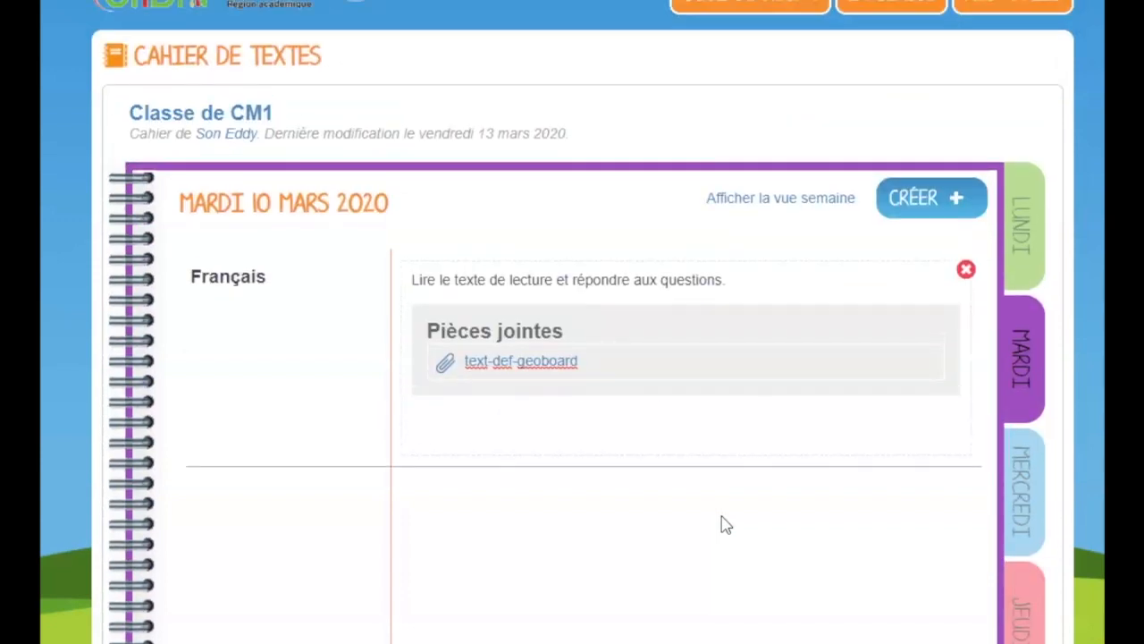
pyautogui.click(246, 55)
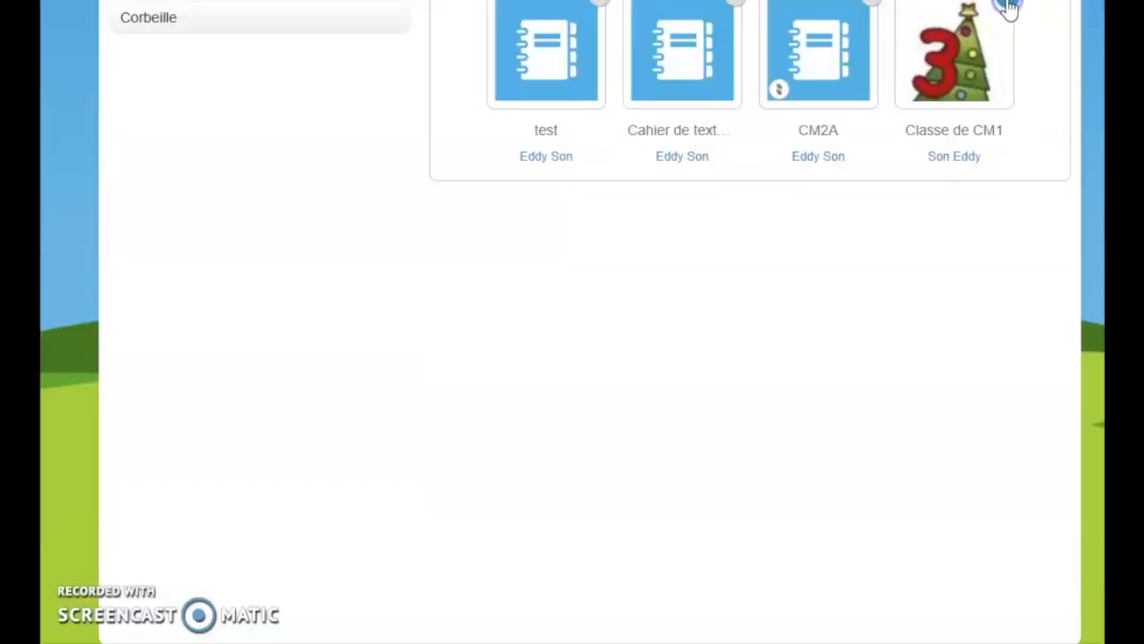
pyautogui.click(1006, 6)
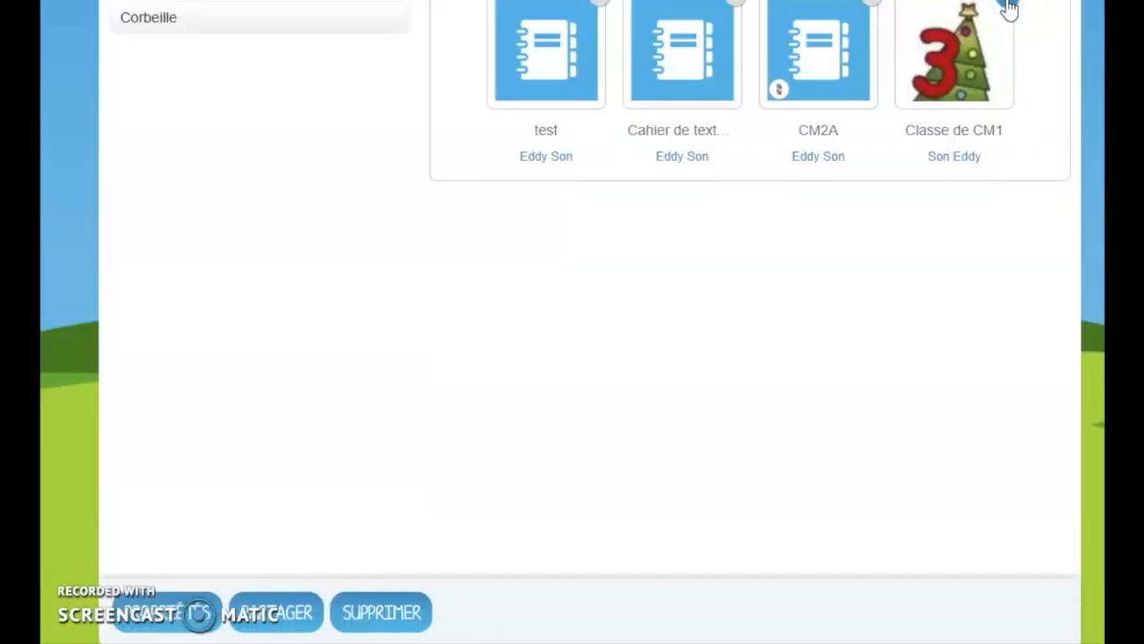
pyautogui.click(270, 615)
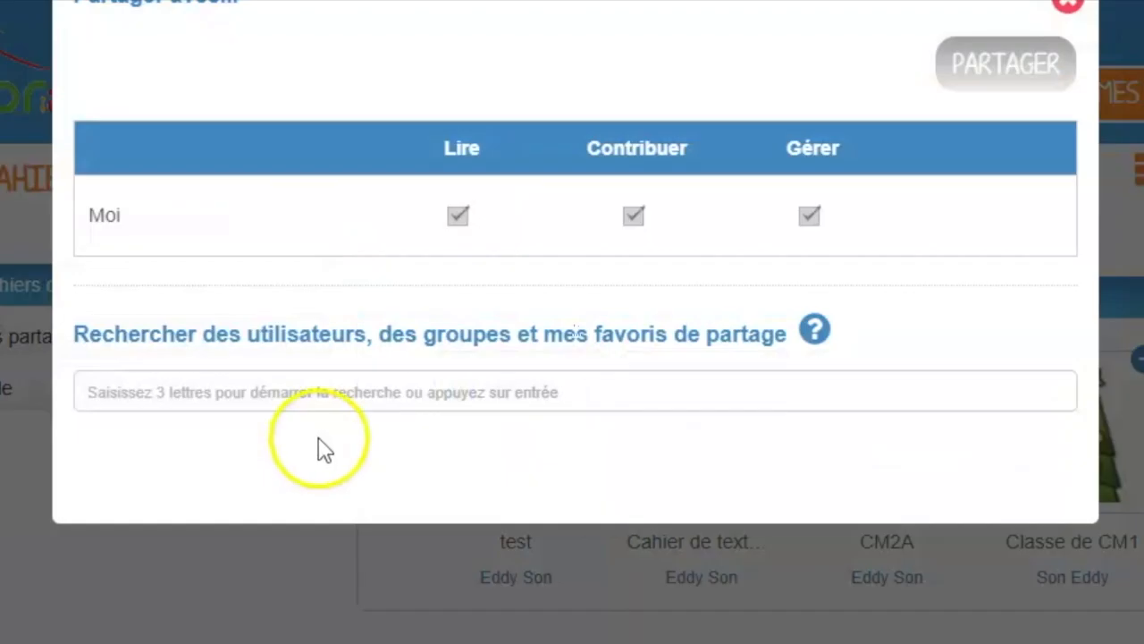
# Search for "eleves", share the notebook with "Élèves du groupe IEN-MARIGOT-ac-MARTINIQUE." with the Lire right, and close the sharing settings.
pyautogui.click(279, 394)
pyautogui.write('elv')
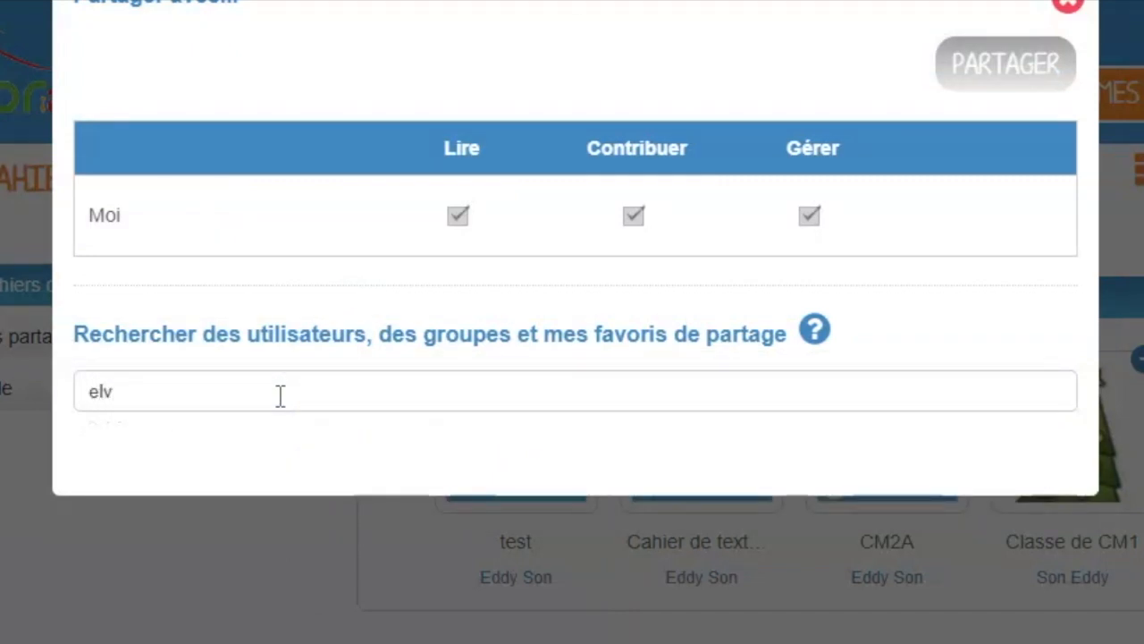
pyautogui.press('BackSpace')
pyautogui.write('e')
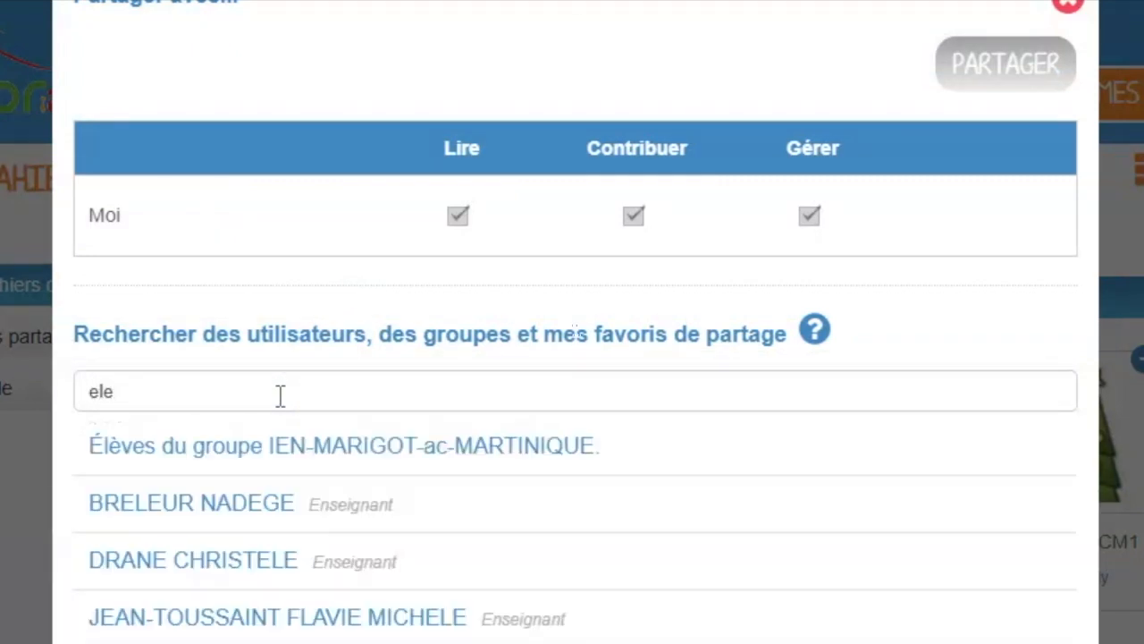
pyautogui.write('ve')
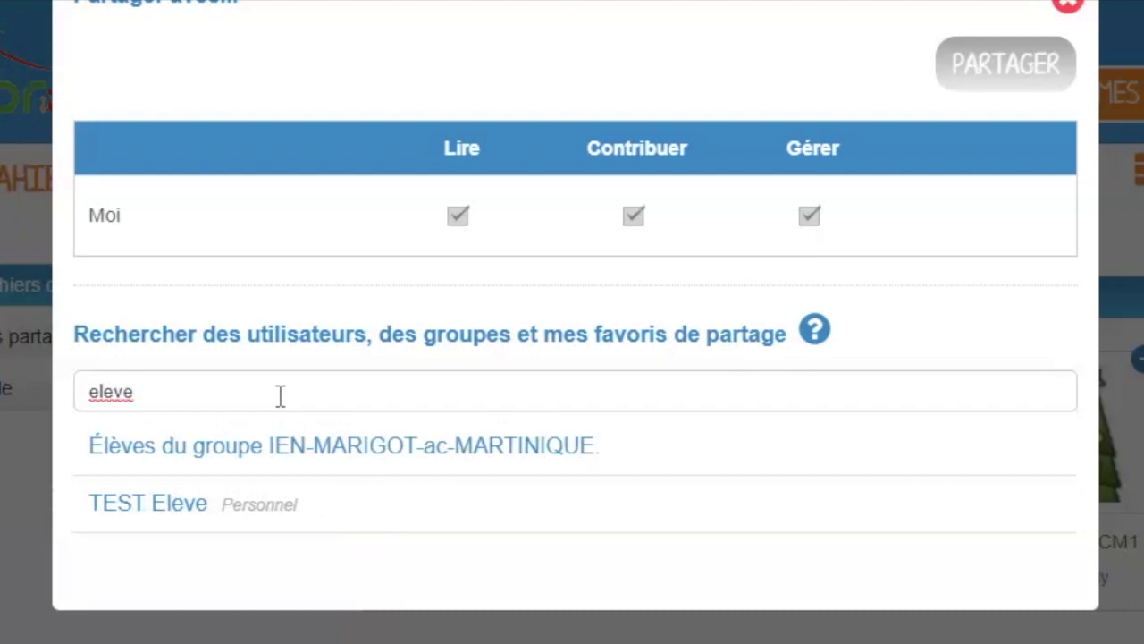
pyautogui.write('s')
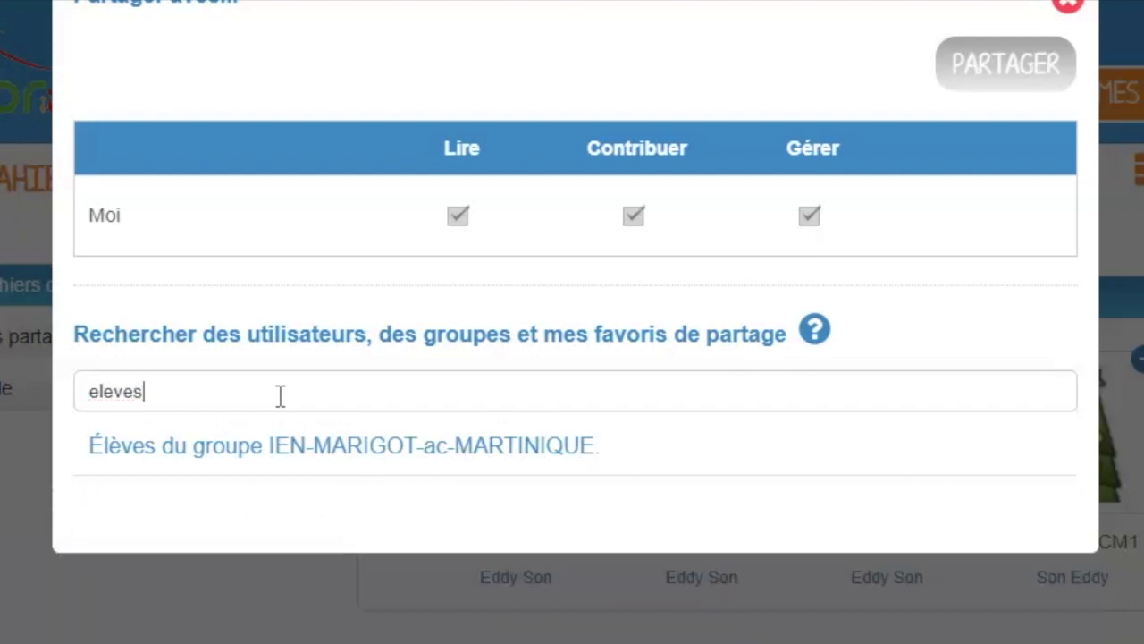
pyautogui.click(276, 463)
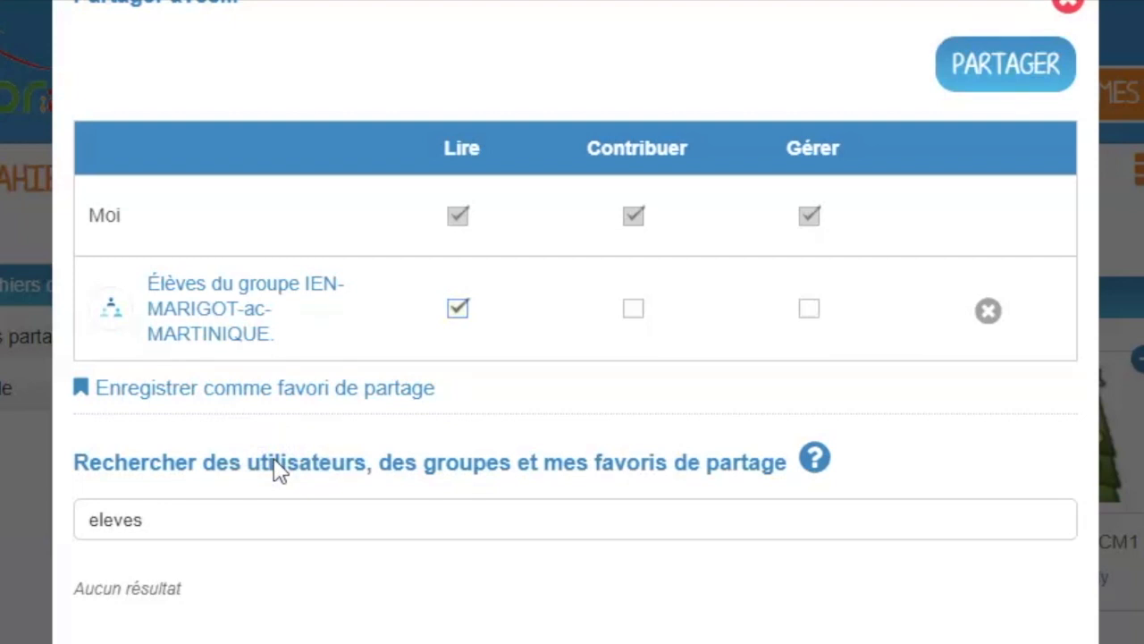
pyautogui.click(1028, 82)
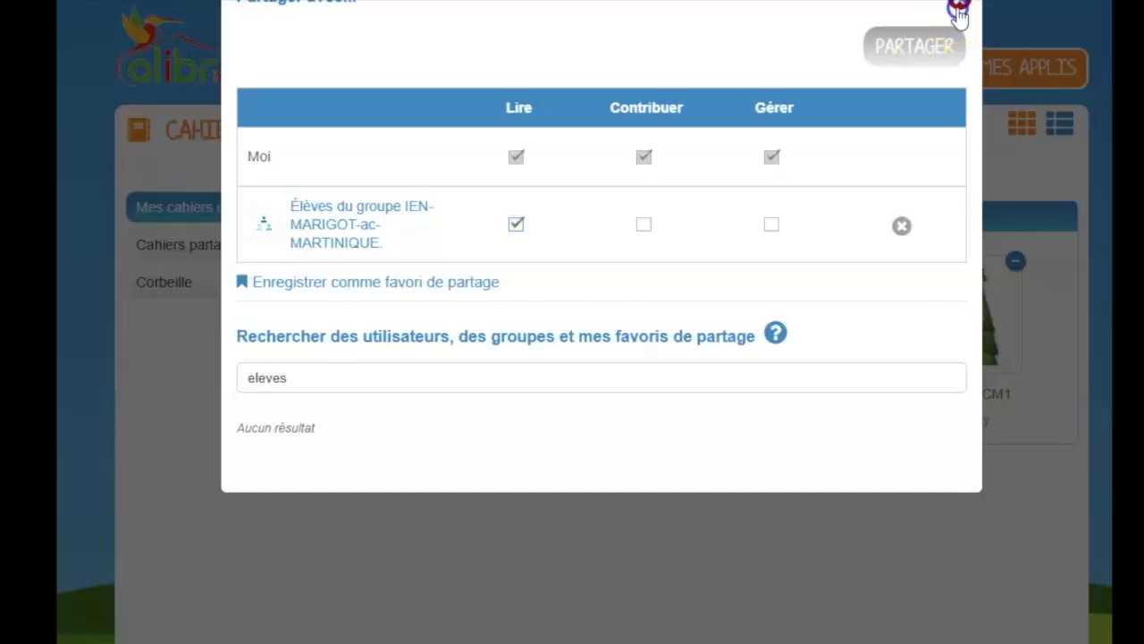
pyautogui.click(957, 13)
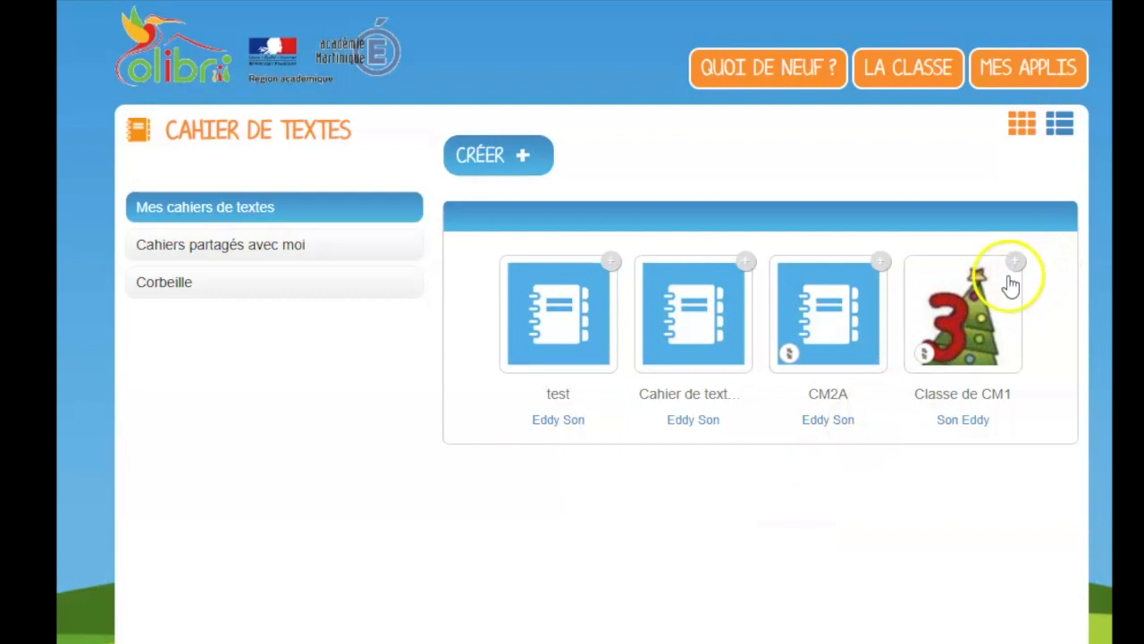
# Share the Classe de CM1 notebook with "Parents du groupe IEN-MARIGOT-ac-MARTINIQUE." as well, with the Lire right, and close the sharing settings.
pyautogui.click(1016, 266)
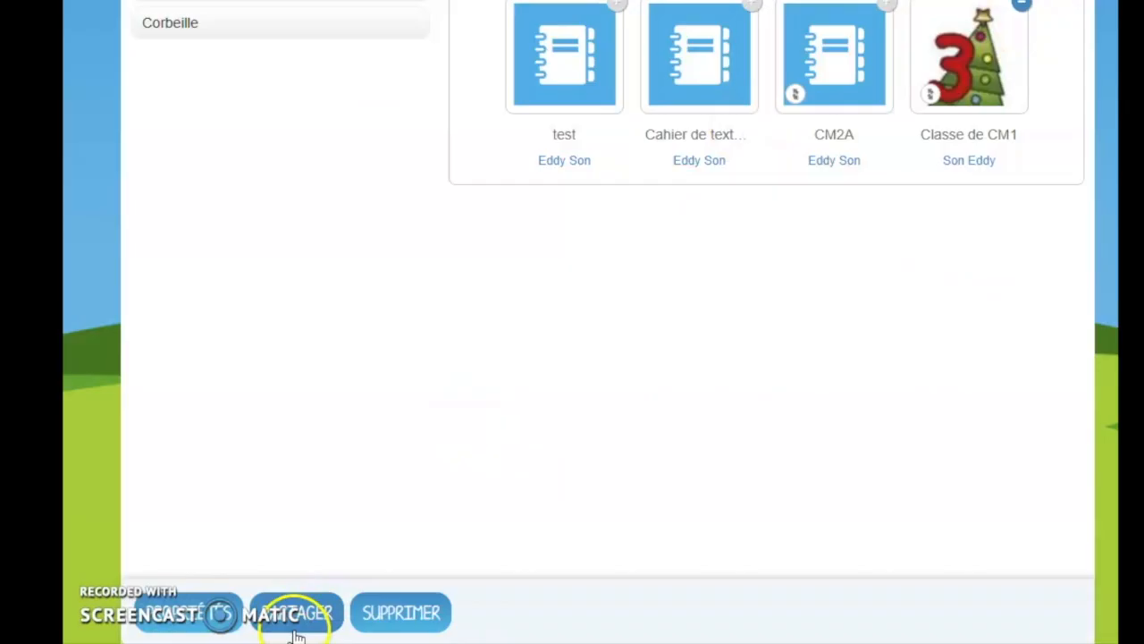
pyautogui.click(296, 625)
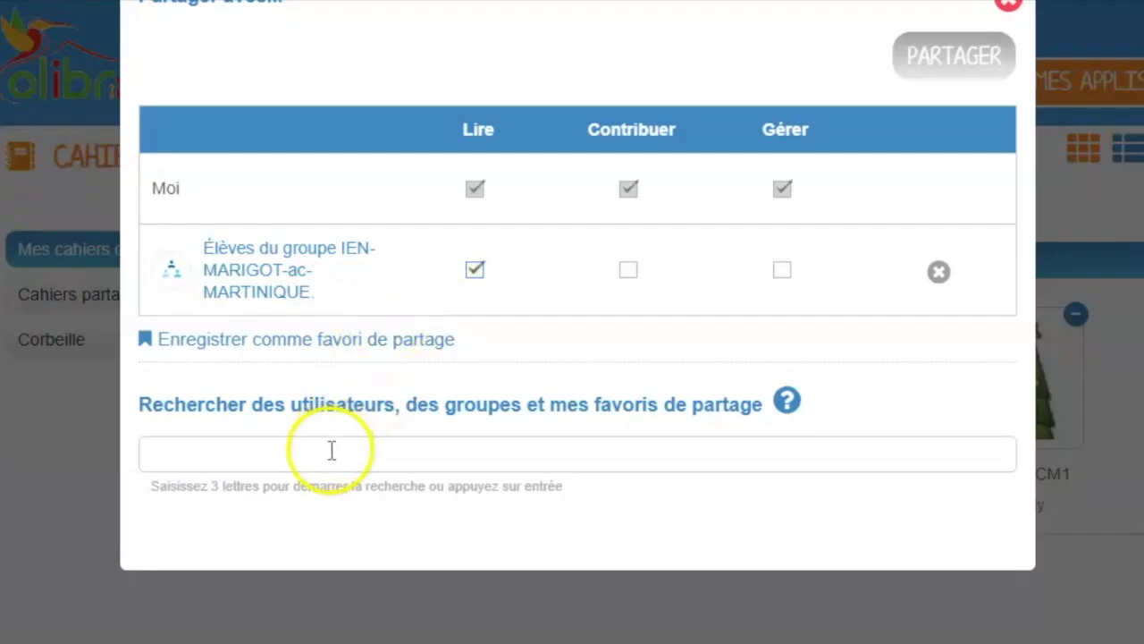
pyautogui.click(401, 117)
pyautogui.write('pa')
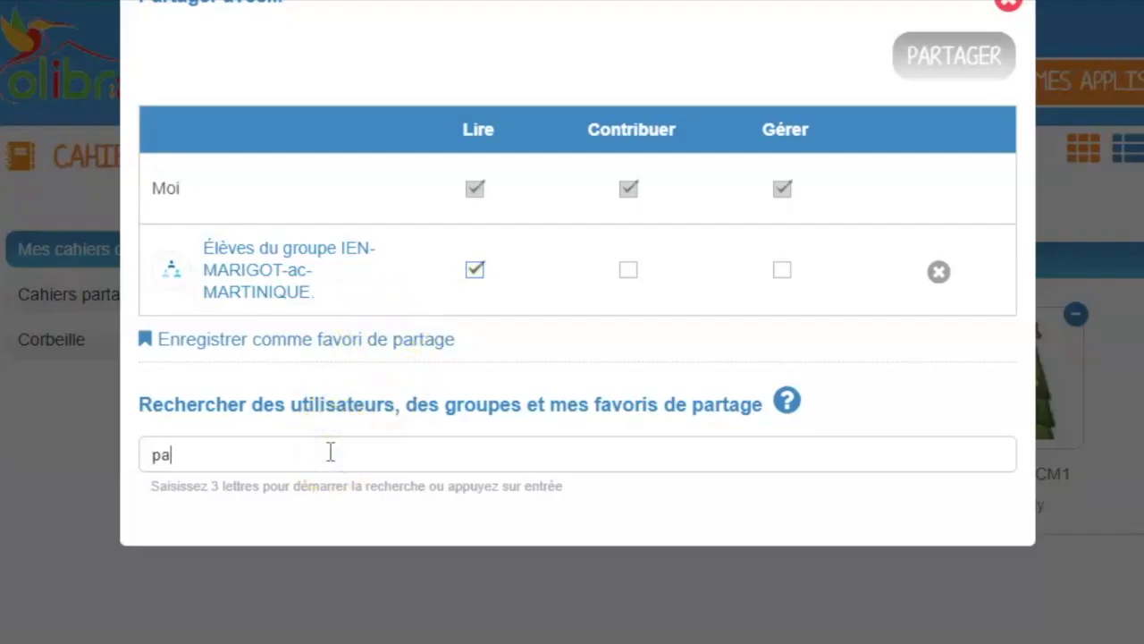
pyautogui.write('rents')
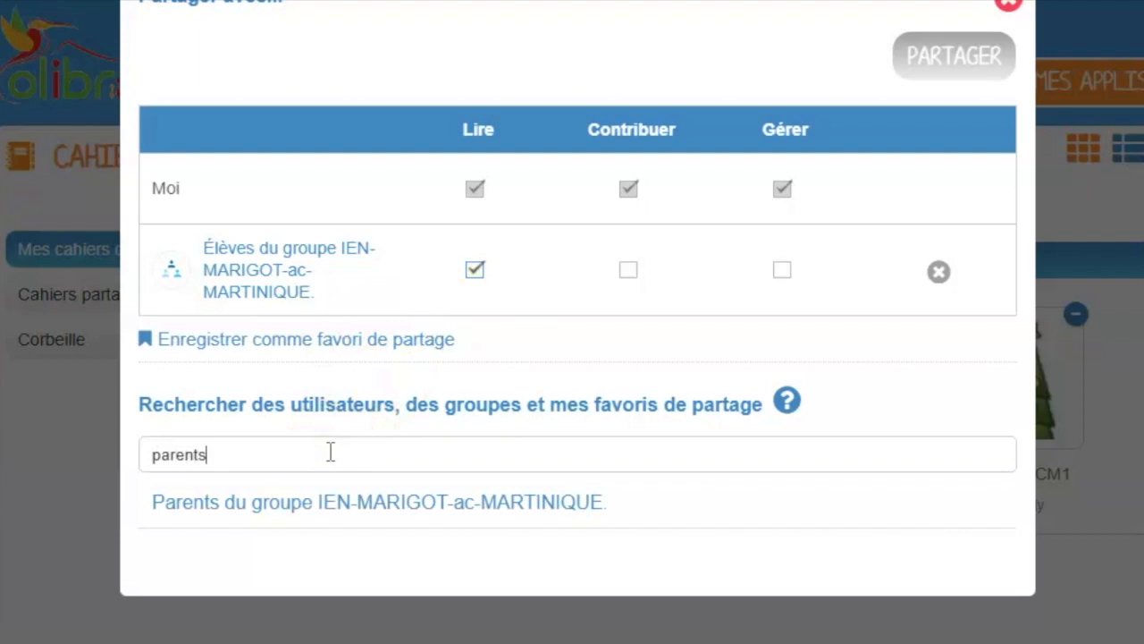
pyautogui.click(336, 497)
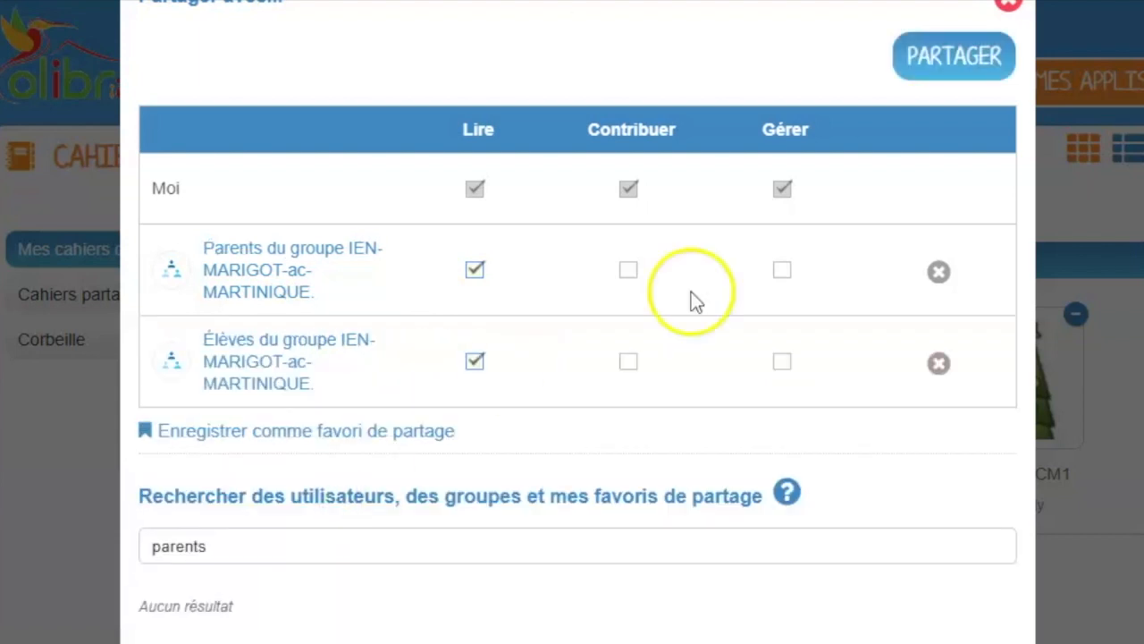
pyautogui.click(996, 55)
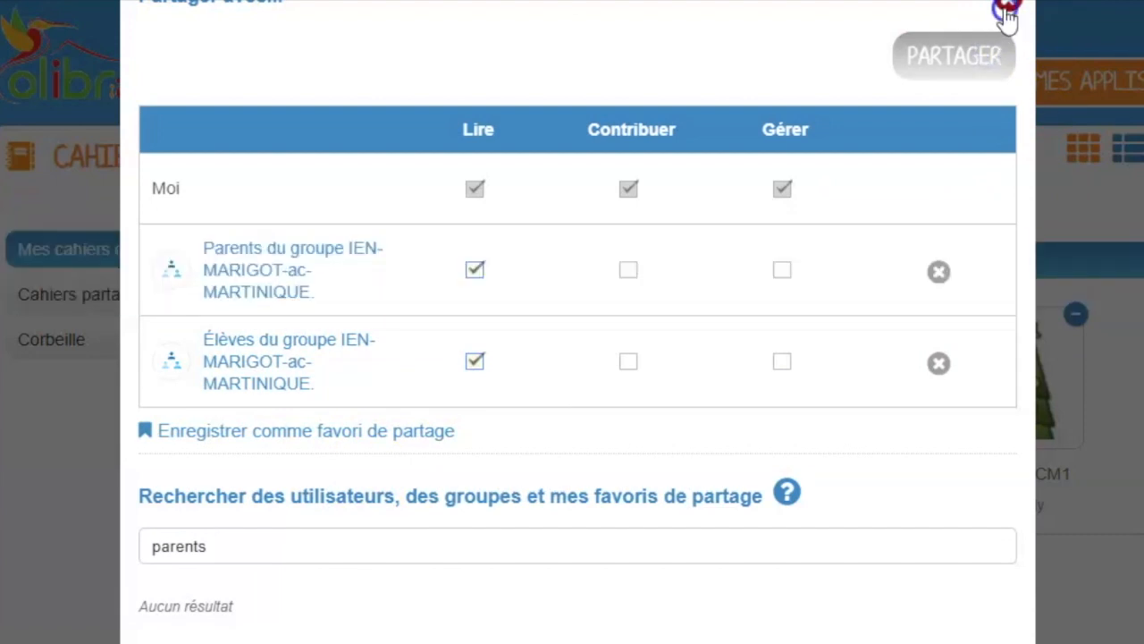
pyautogui.click(1008, 6)
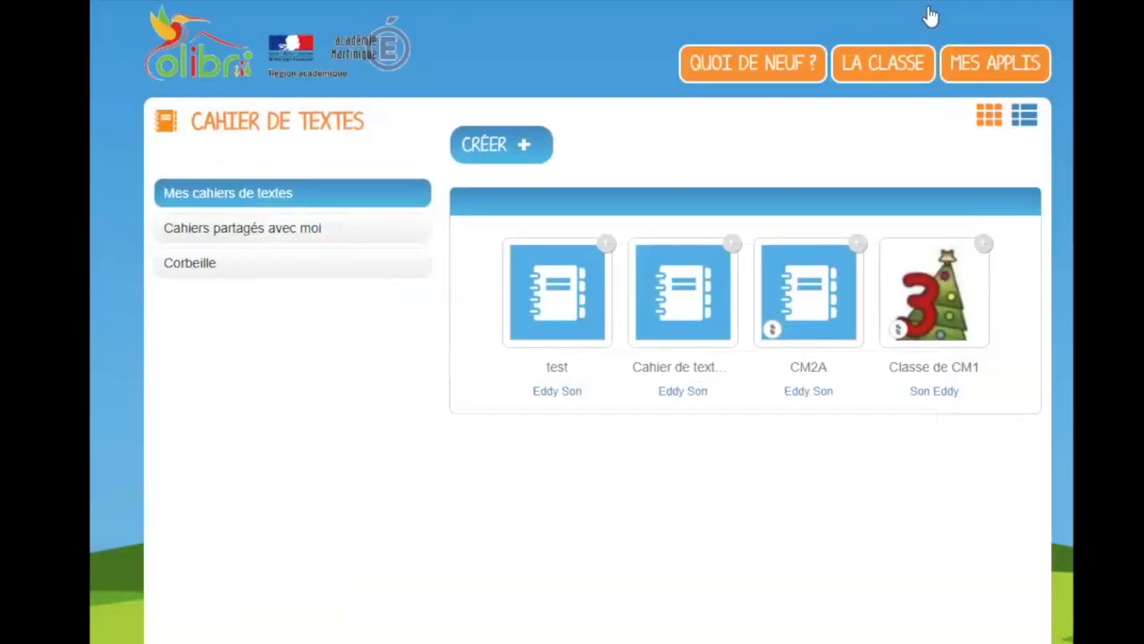
pyautogui.click(751, 504)
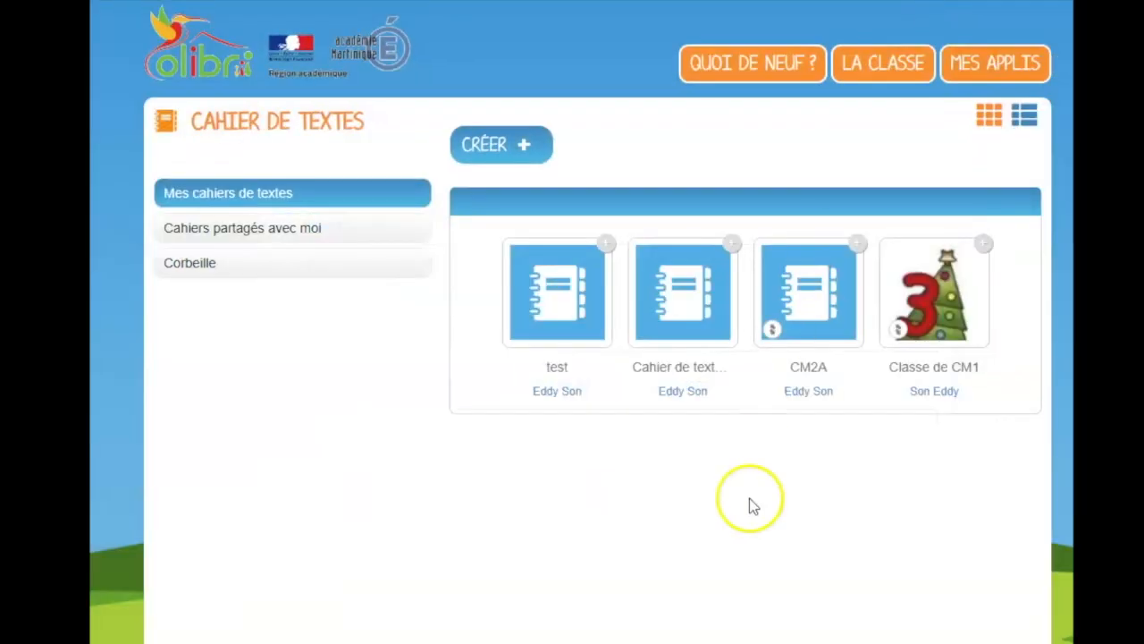